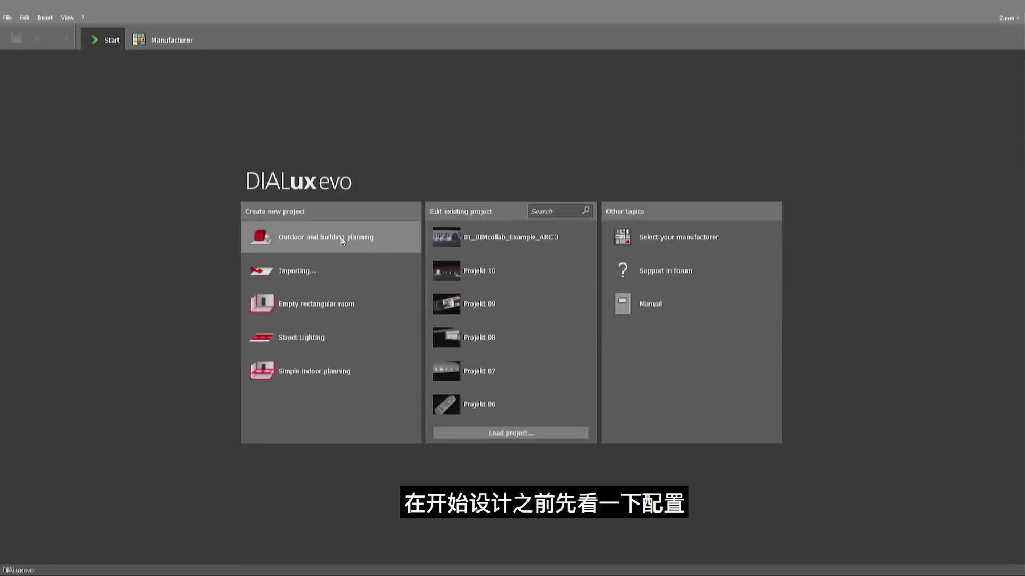
# From the start screen's main menu, reveal the Settings submenu.
pyautogui.click(11, 20)
pyautogui.moveTo(52, 138)
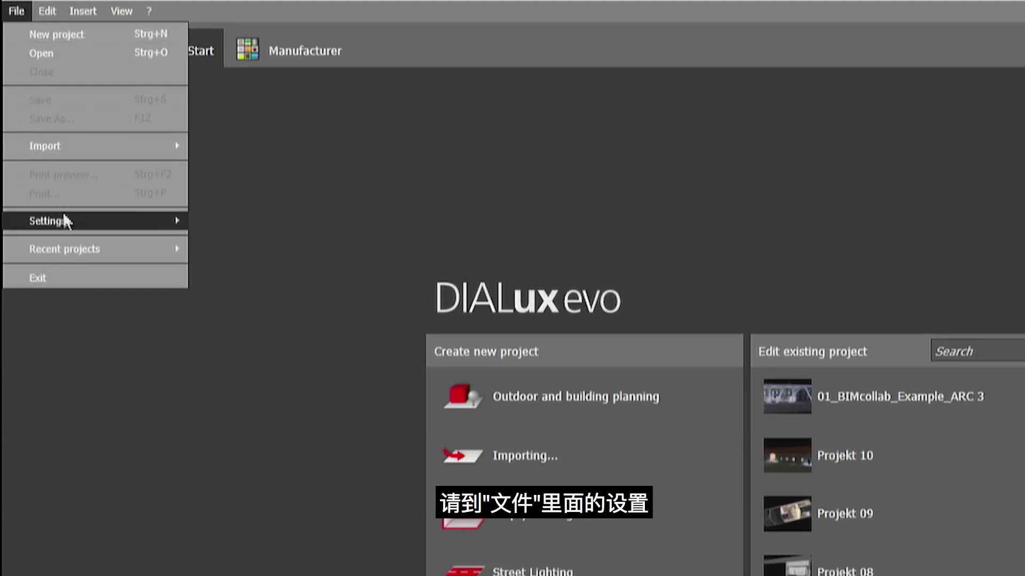
pyautogui.moveTo(62, 221)
pyautogui.click(141, 137)
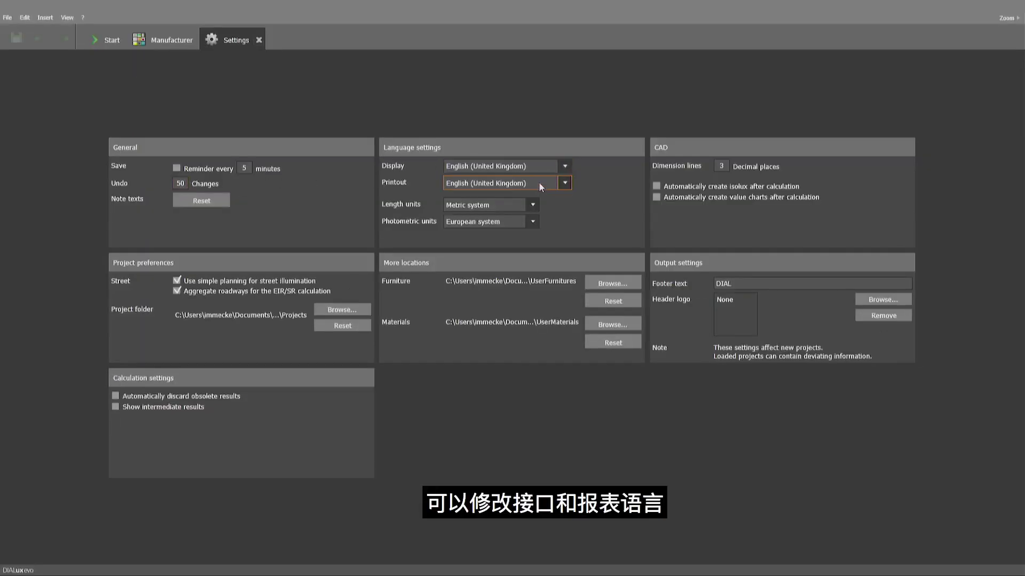
pyautogui.click(539, 182)
pyautogui.moveTo(591, 258); pyautogui.dragTo(590, 221)
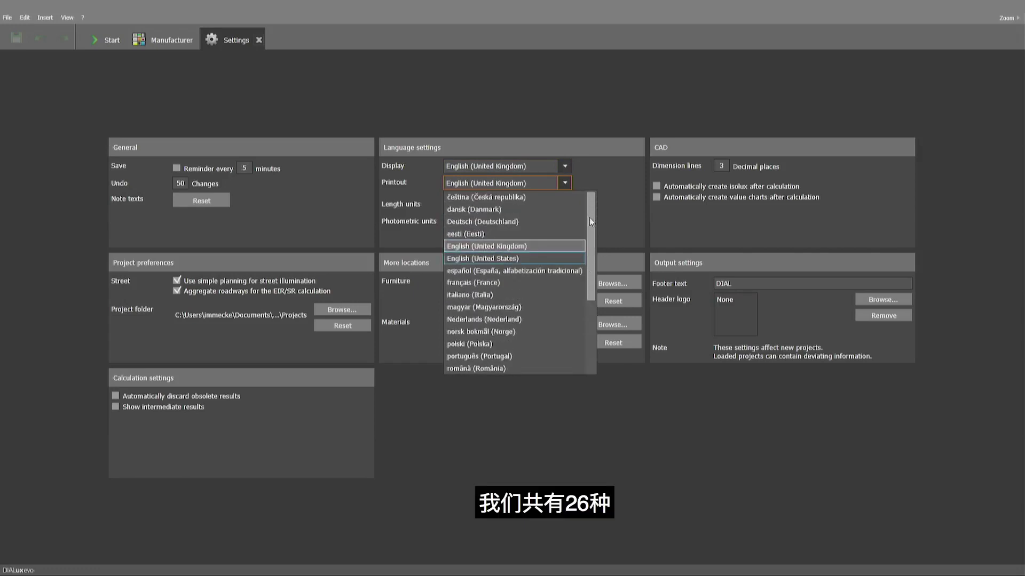
pyautogui.click(615, 101)
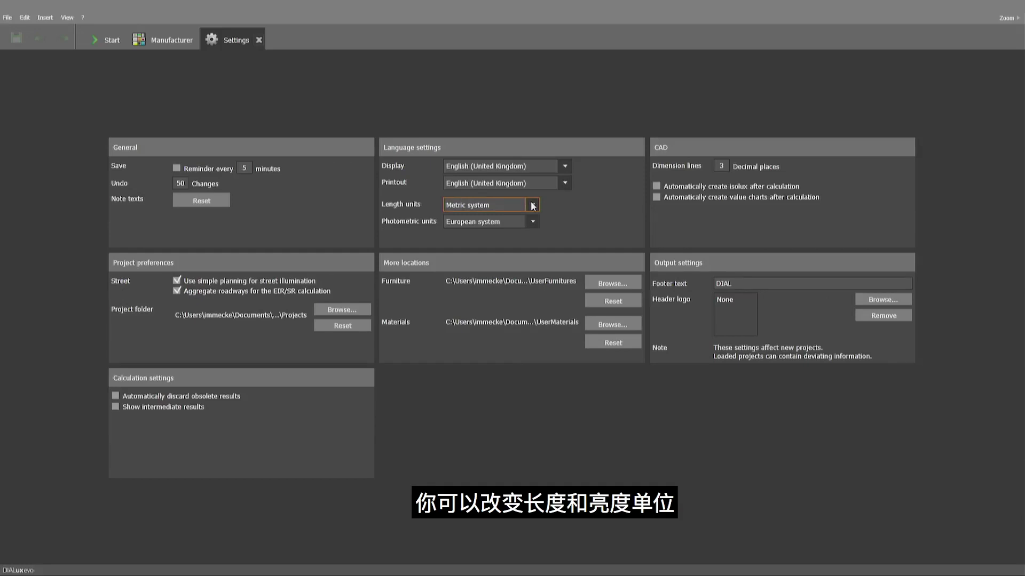
pyautogui.click(532, 206)
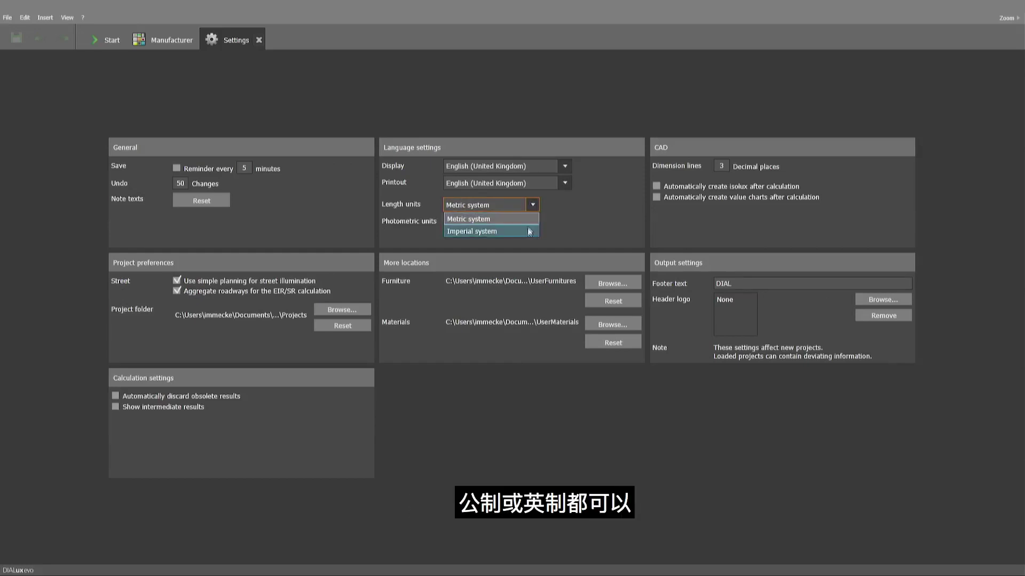
pyautogui.press('Escape')
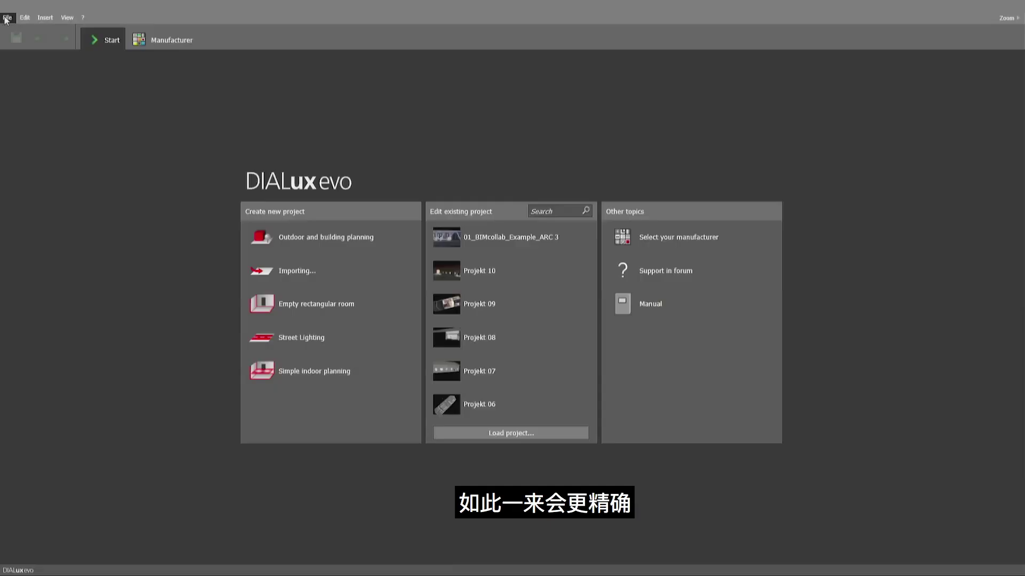
pyautogui.click(7, 17)
pyautogui.moveTo(80, 139)
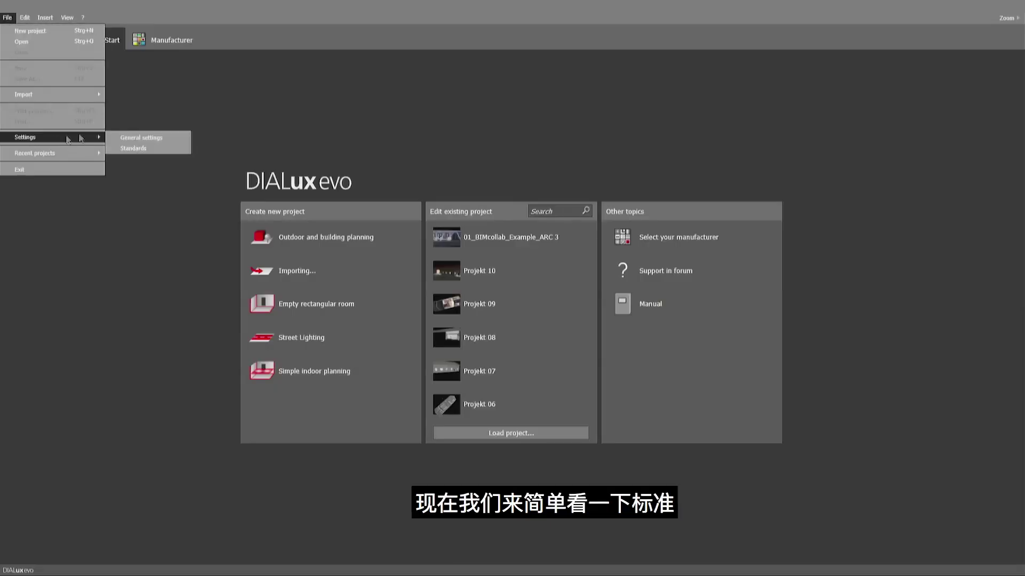
# Review the Standards settings preset list and keep Europa selected.
pyautogui.click(142, 148)
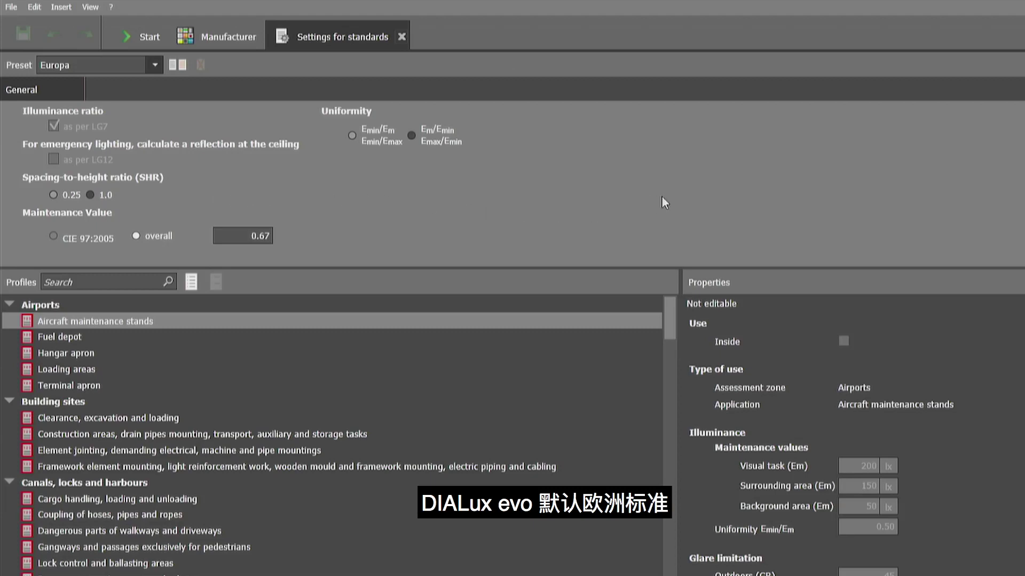
pyautogui.click(143, 66)
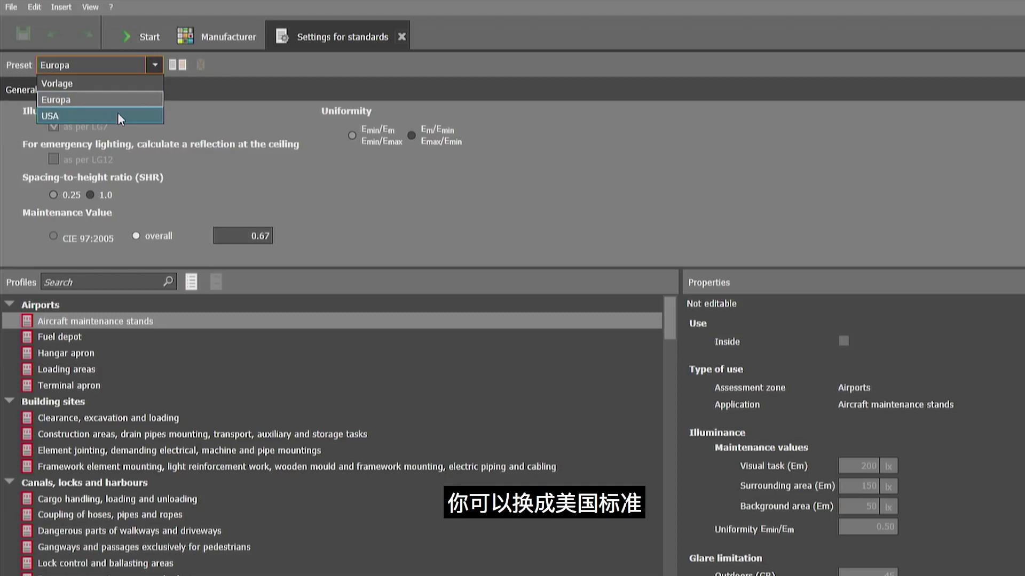
pyautogui.press('Escape')
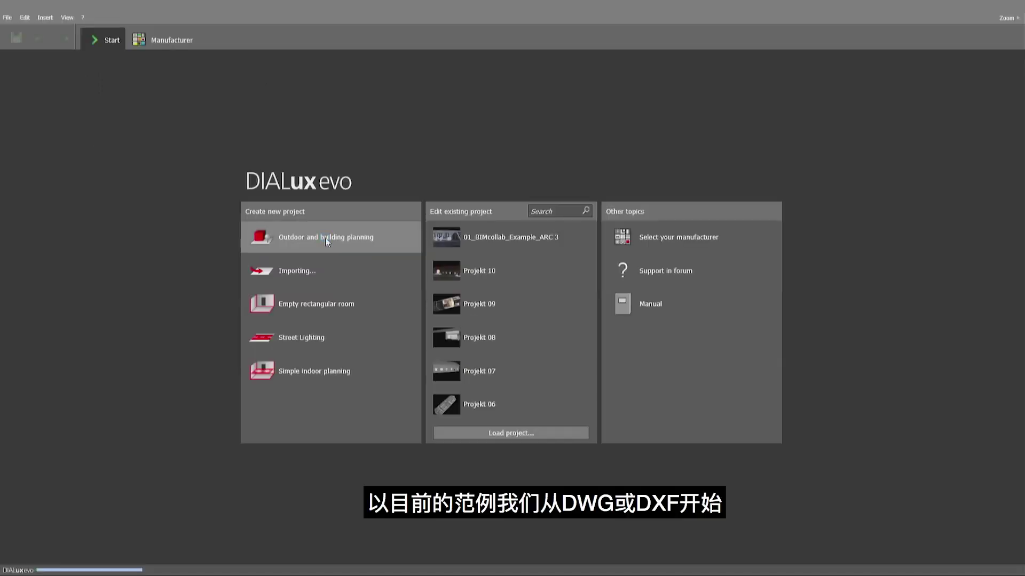
# Start a new Outdoor and building planning project and import The Shed 01.dxf.
pyautogui.click(322, 239)
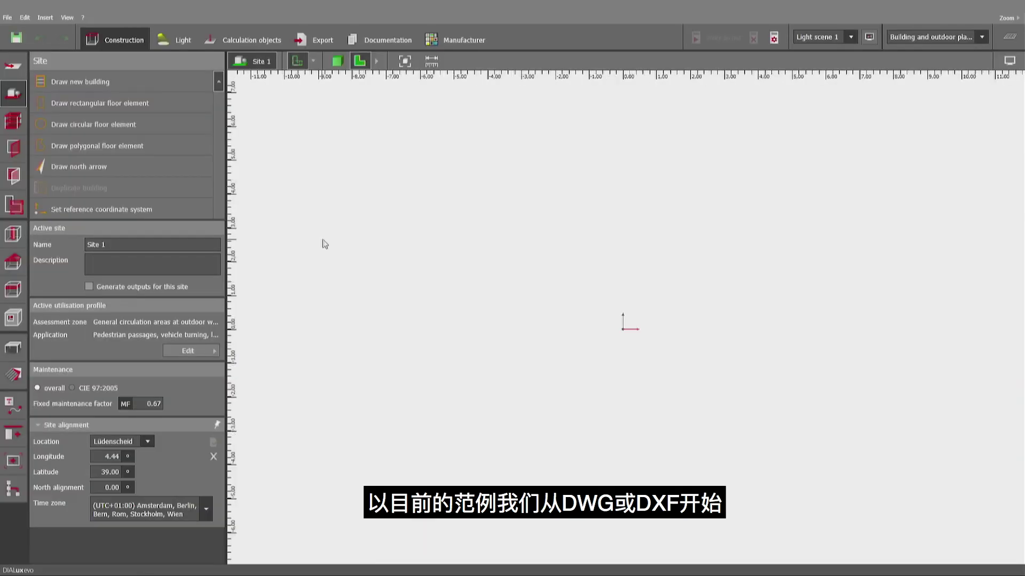
pyautogui.click(13, 66)
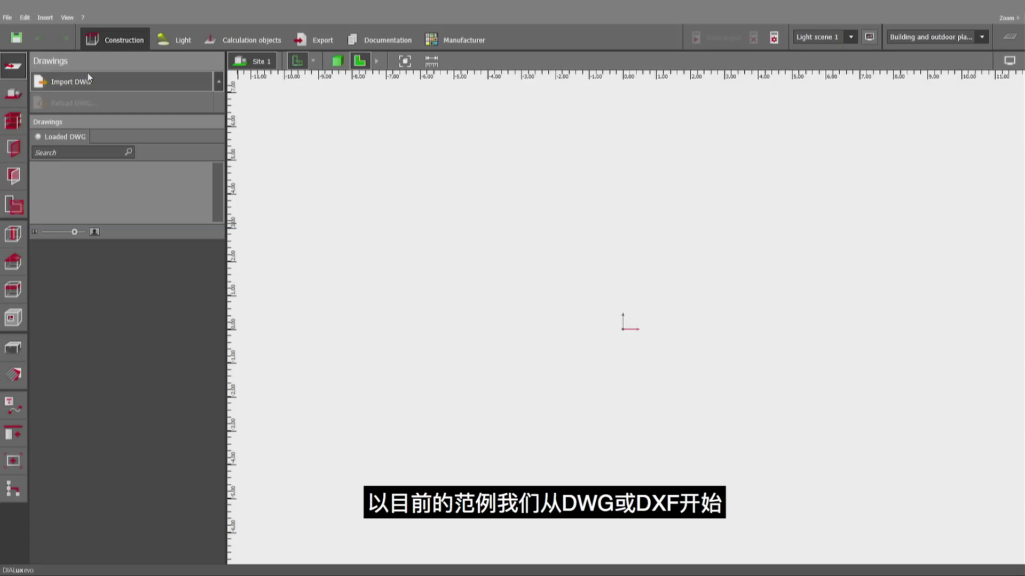
pyautogui.click(100, 82)
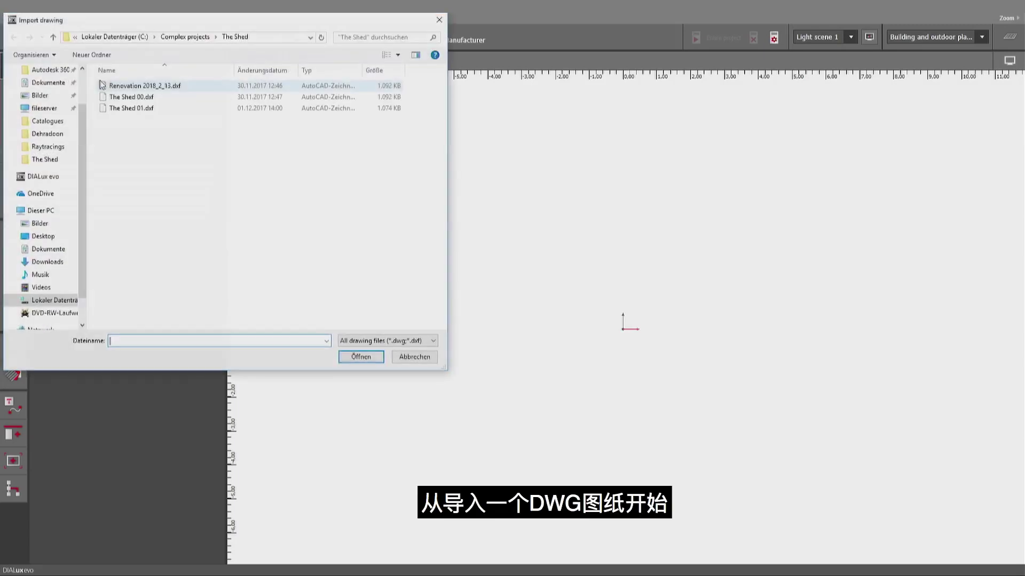
pyautogui.click(131, 107)
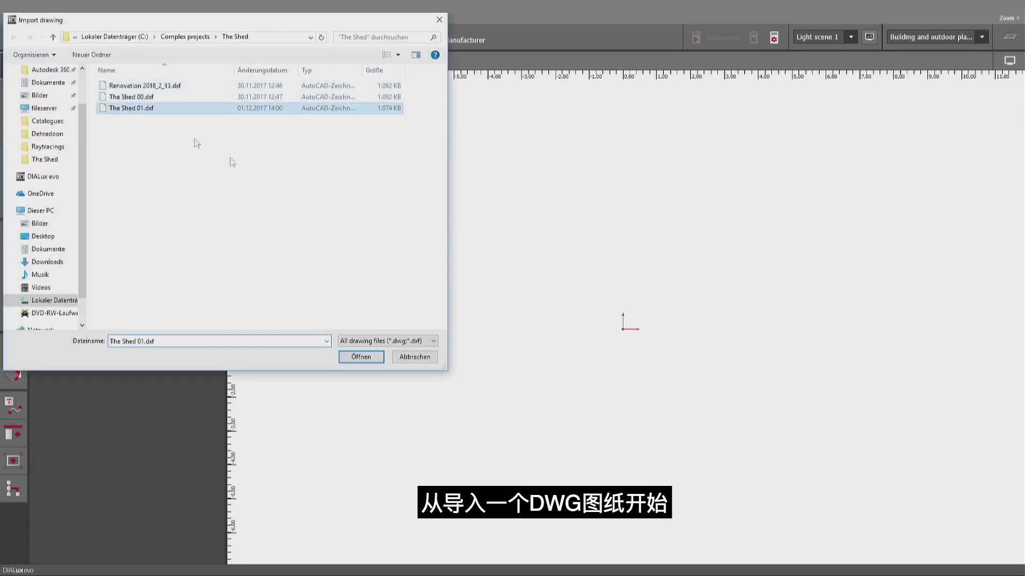
pyautogui.click(365, 357)
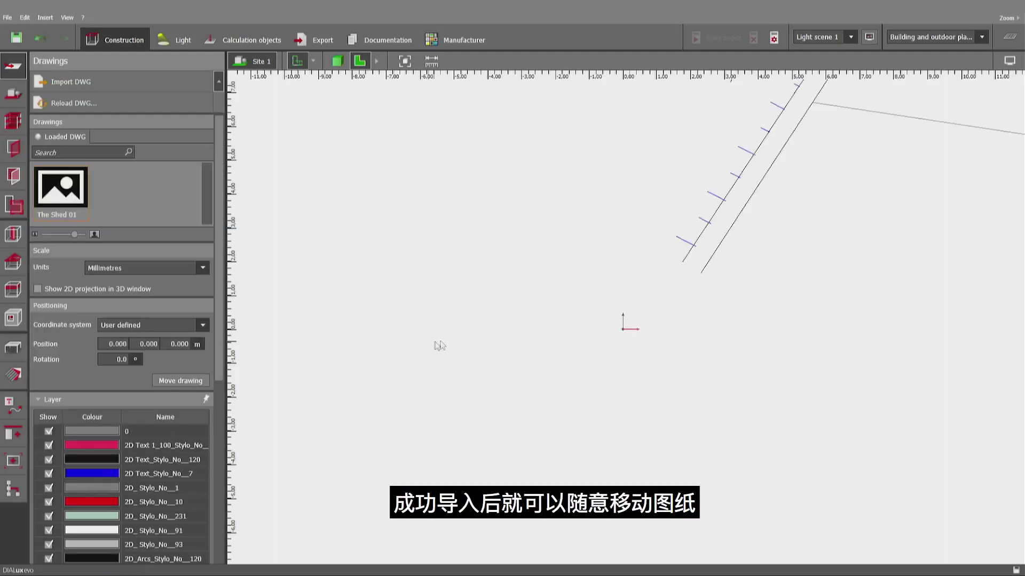
# Pan and zoom to show the whole The Shed 01 plan at millimetres, position 0/0/0.
pyautogui.moveTo(892, 207)
pyautogui.mouseDown(button='middle')
pyautogui.moveTo(773, 299)
pyautogui.moveTo(618, 367)
pyautogui.moveTo(496, 442)
pyautogui.mouseUp(button='middle')
pyautogui.moveTo(938, 177); pyautogui.dragTo(609, 527, button='middle')
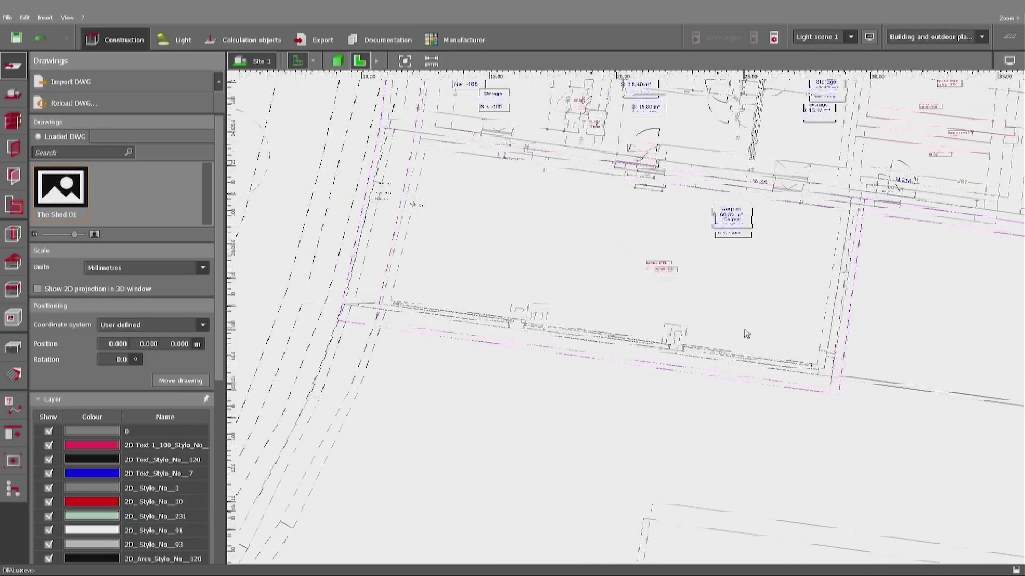
pyautogui.scroll(-3, 746, 334)
pyautogui.scroll(-3, 688, 281)
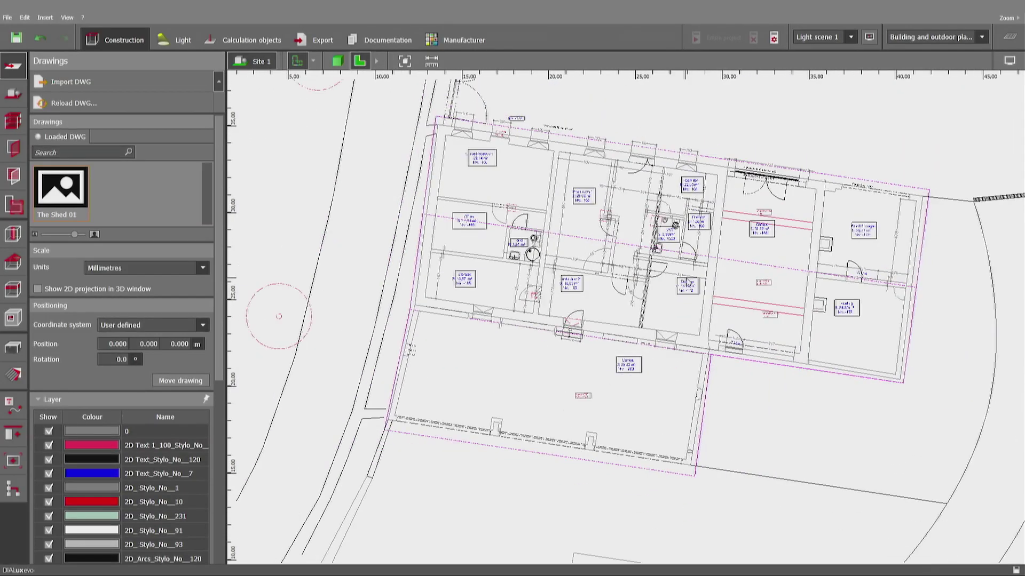
pyautogui.scroll(4, 687, 281)
pyautogui.scroll(-2, 687, 276)
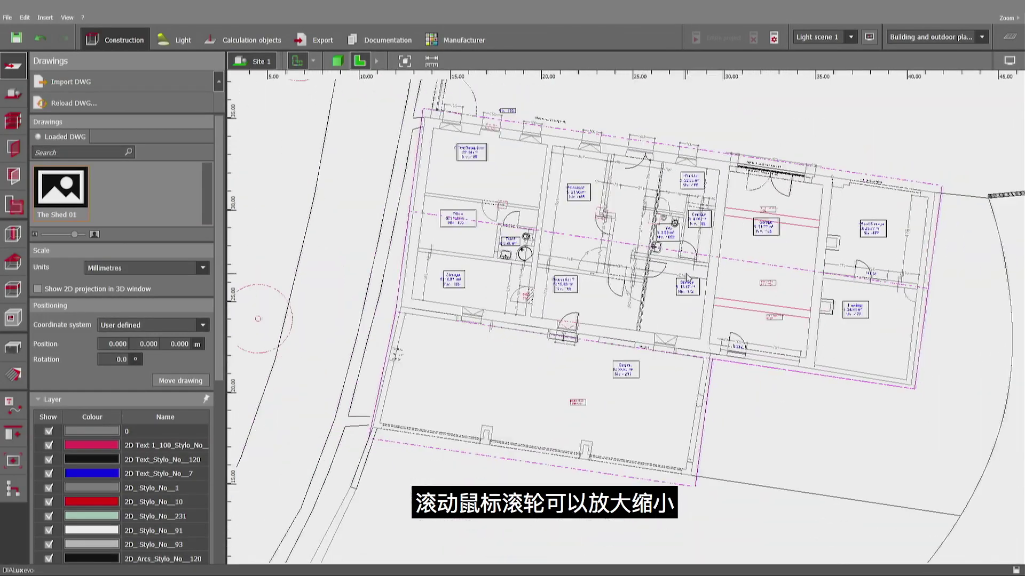
pyautogui.scroll(-2, 687, 275)
pyautogui.scroll(-1, 725, 224)
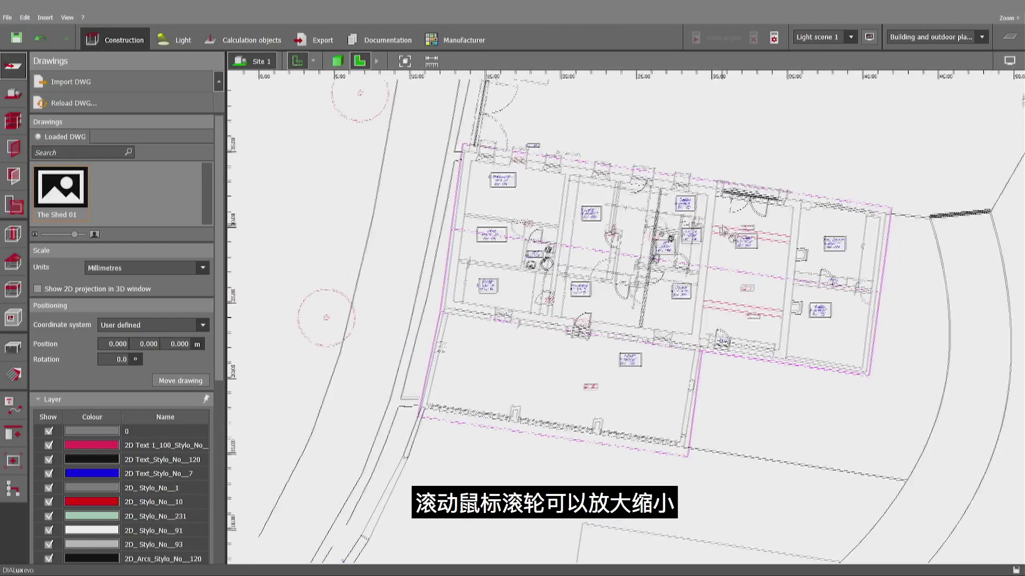
pyautogui.scroll(-1, 724, 230)
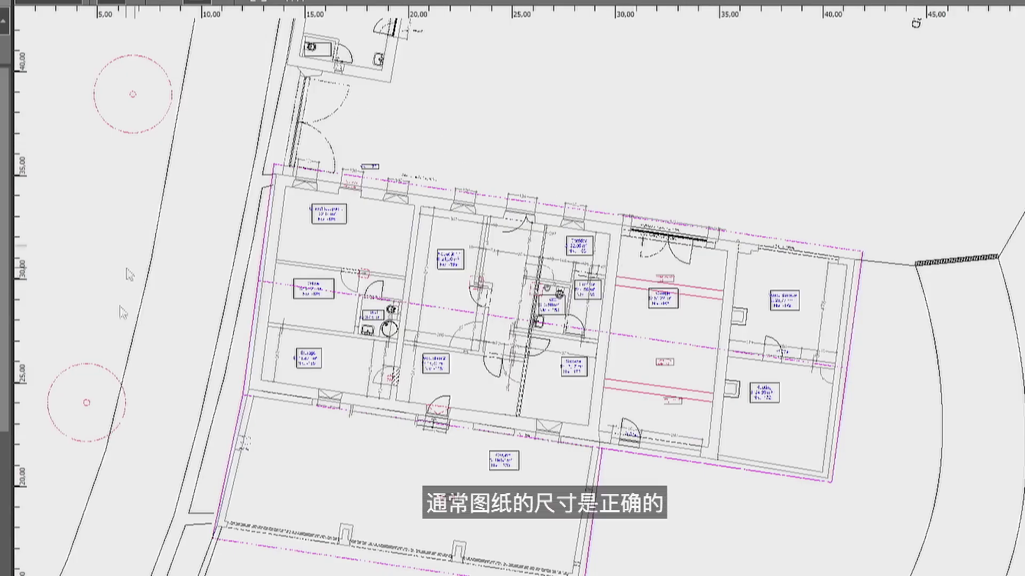
pyautogui.scroll(1, 699, 369)
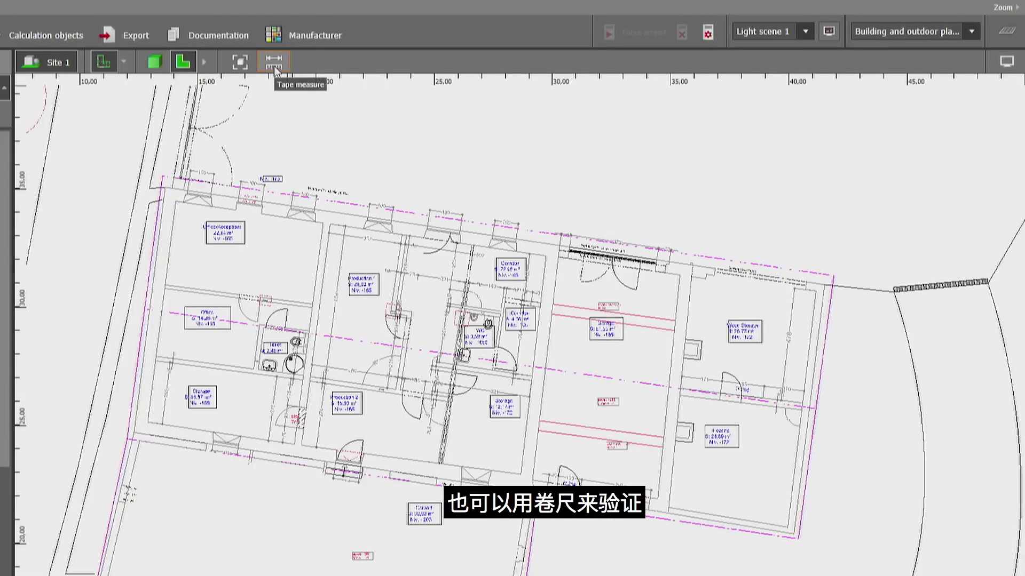
# Measure the Wood Storage right wall from its corner to its end, reading 4.776 m.
pyautogui.click(432, 66)
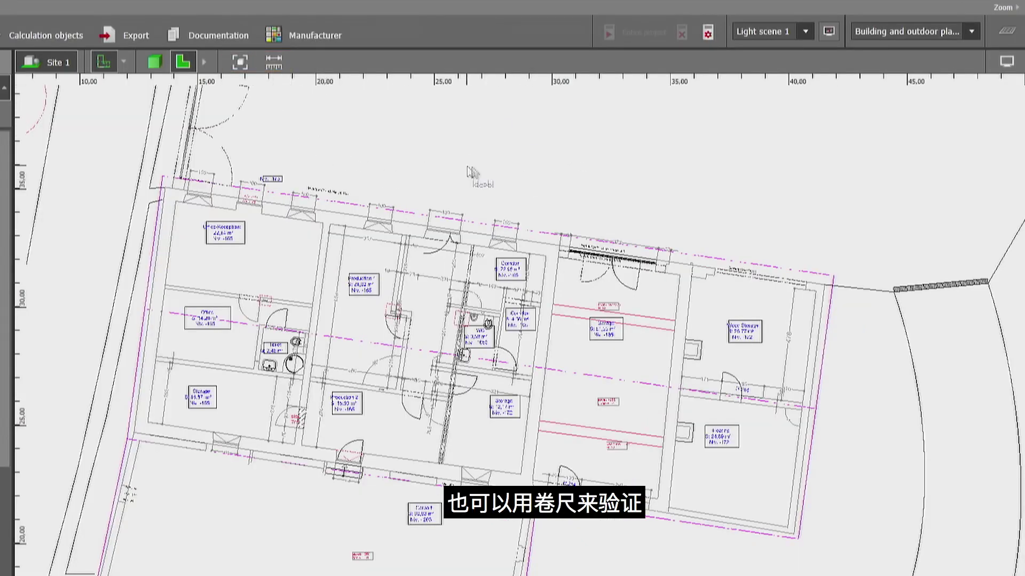
pyautogui.scroll(5, 801, 299)
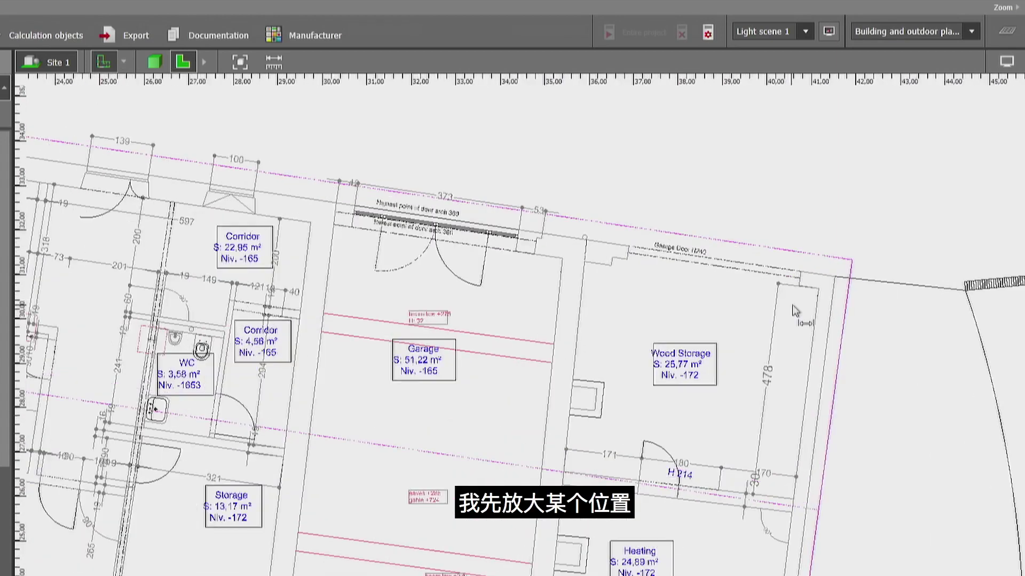
pyautogui.scroll(4, 793, 310)
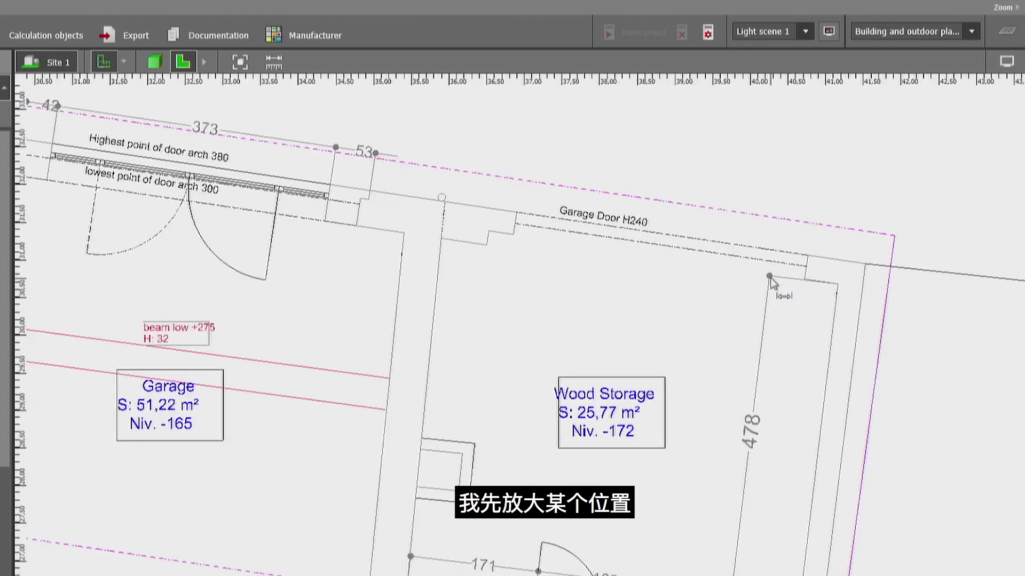
pyautogui.click(770, 276)
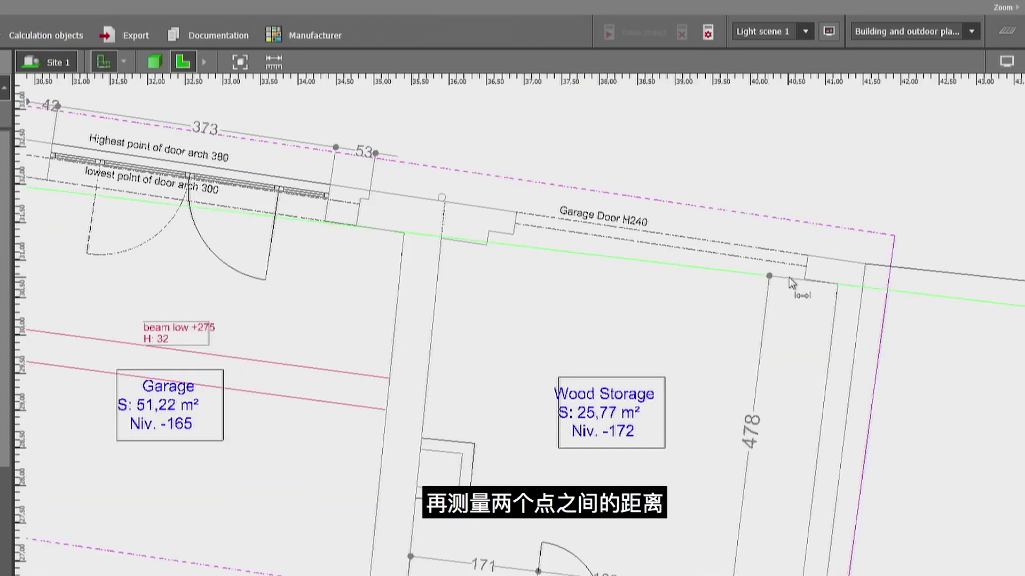
pyautogui.click(789, 277)
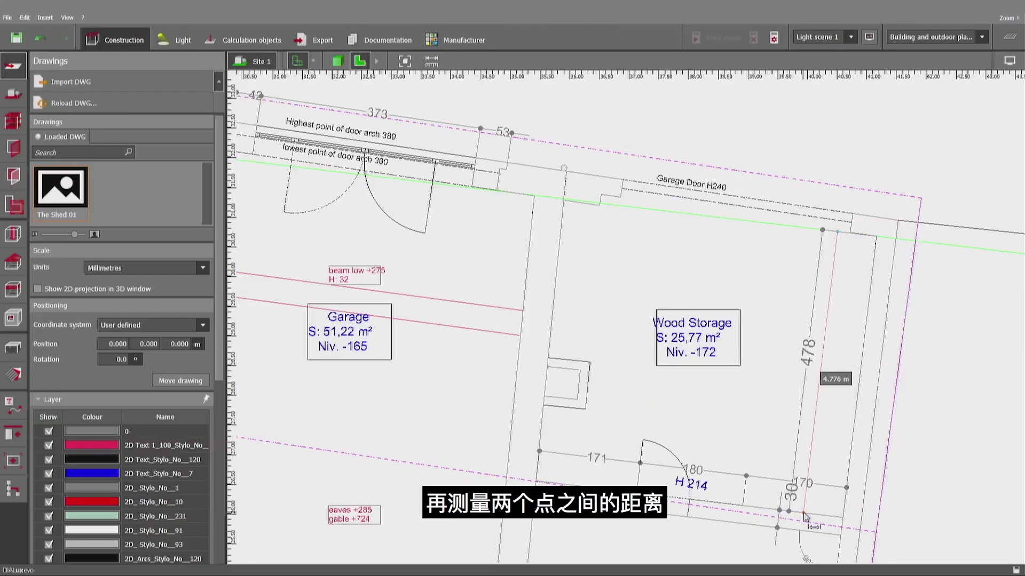
pyautogui.click(804, 514)
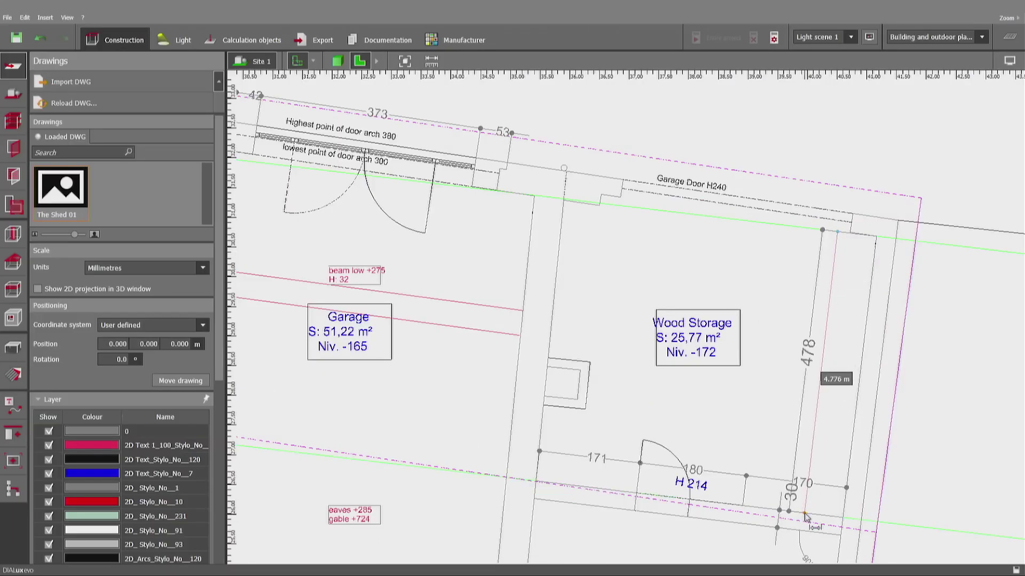
pyautogui.click(806, 517)
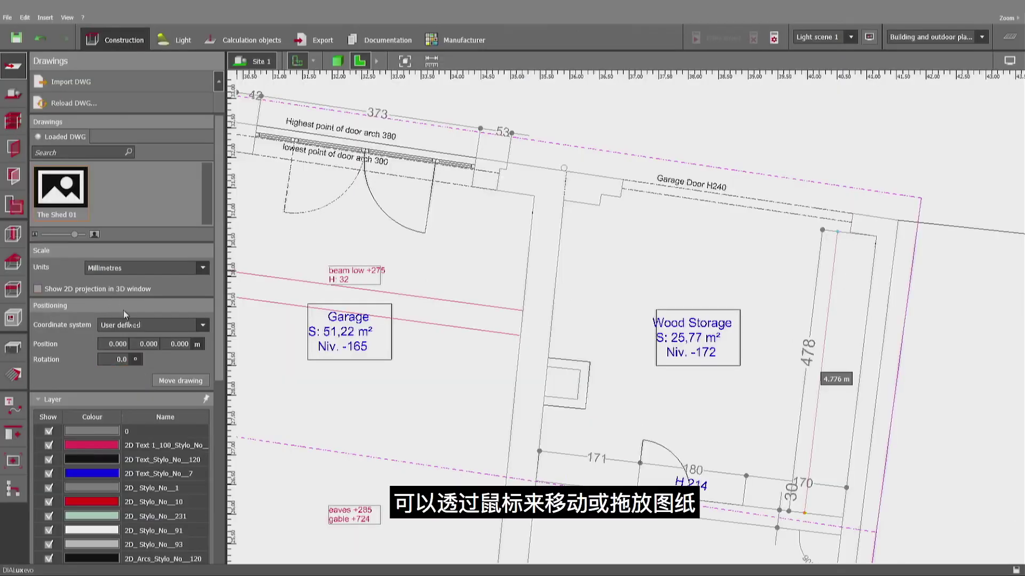
# Shift the floor plan, then set its X and Y position back to 0.
pyautogui.click(180, 380)
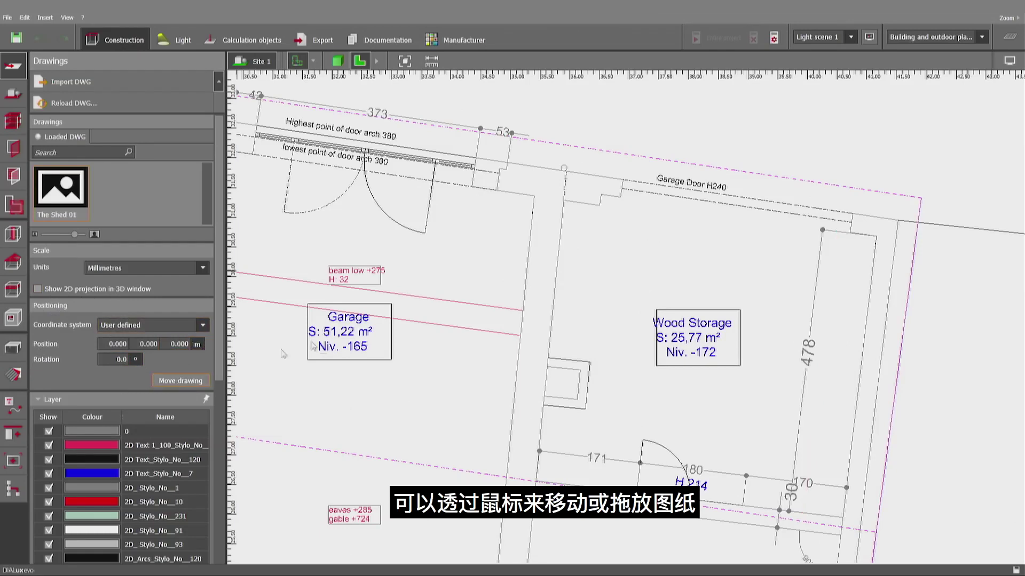
pyautogui.moveTo(675, 244)
pyautogui.mouseDown()
pyautogui.moveTo(619, 299)
pyautogui.moveTo(580, 361)
pyautogui.mouseUp()
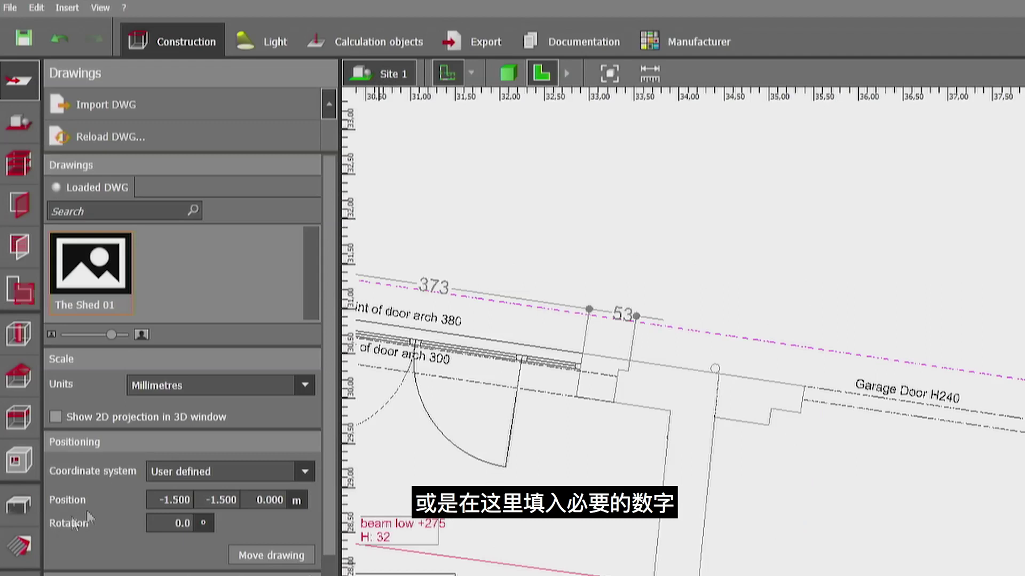
pyautogui.write('0')
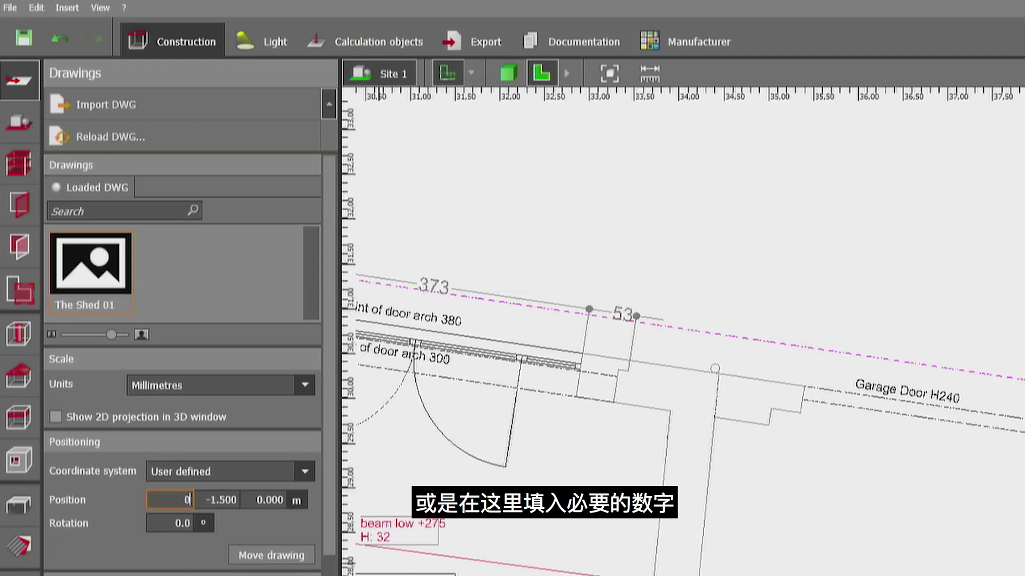
pyautogui.press('Tab')
pyautogui.write('0')
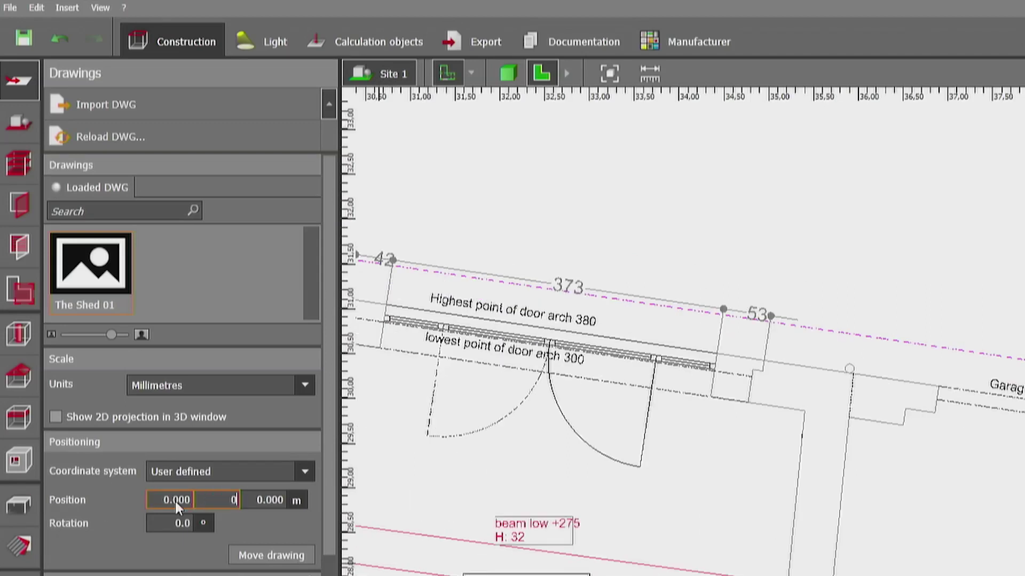
pyautogui.press('Return')
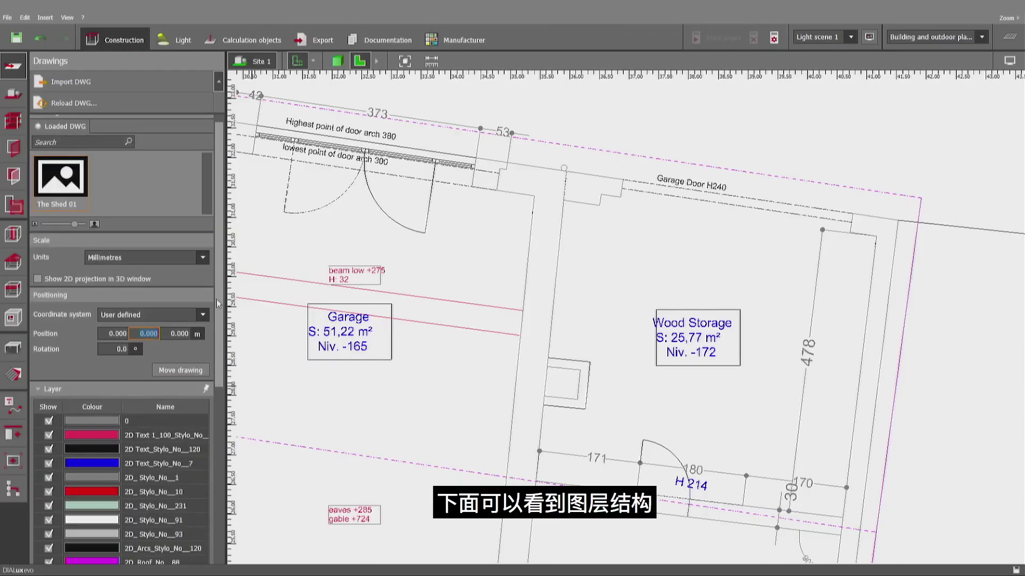
# Scroll the layer list and set layer 2D_Stylo_No__91's colour to green.
pyautogui.moveTo(334, 429); pyautogui.dragTo(325, 549)
pyautogui.moveTo(216, 375); pyautogui.dragTo(217, 480)
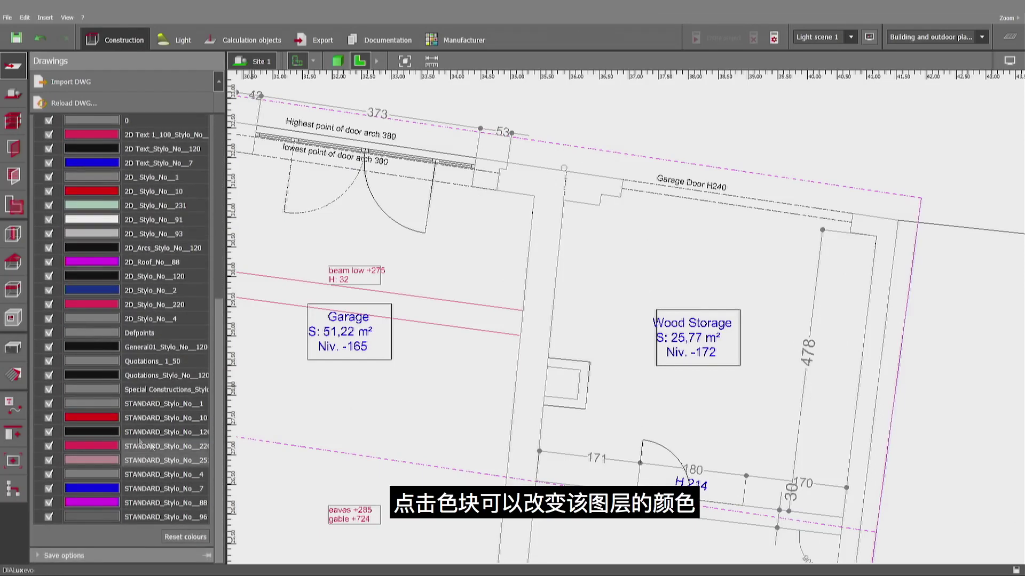
pyautogui.click(105, 222)
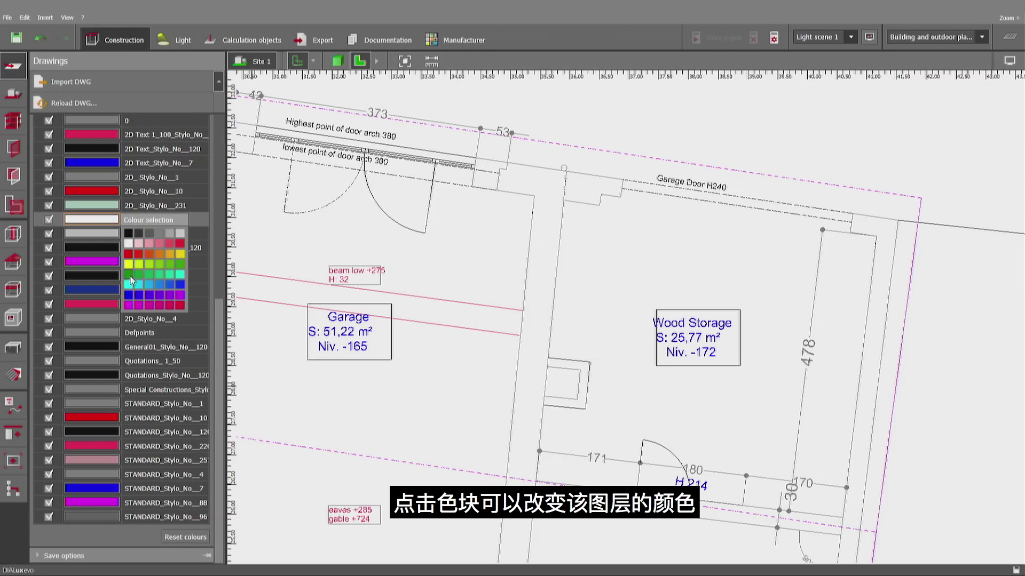
pyautogui.click(129, 276)
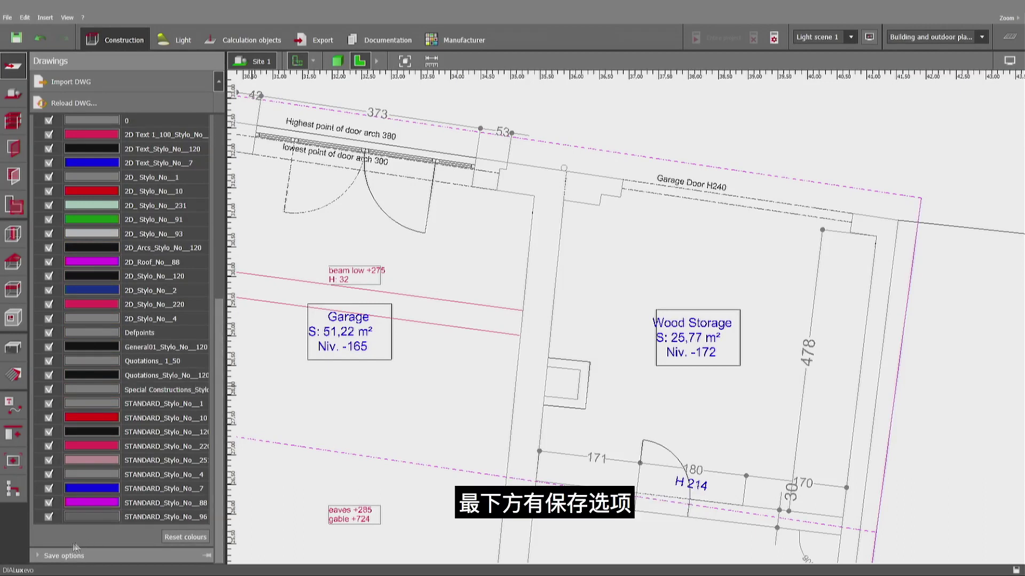
# Expand the drawing's save options and recentre the whole building plan in view.
pyautogui.click(37, 556)
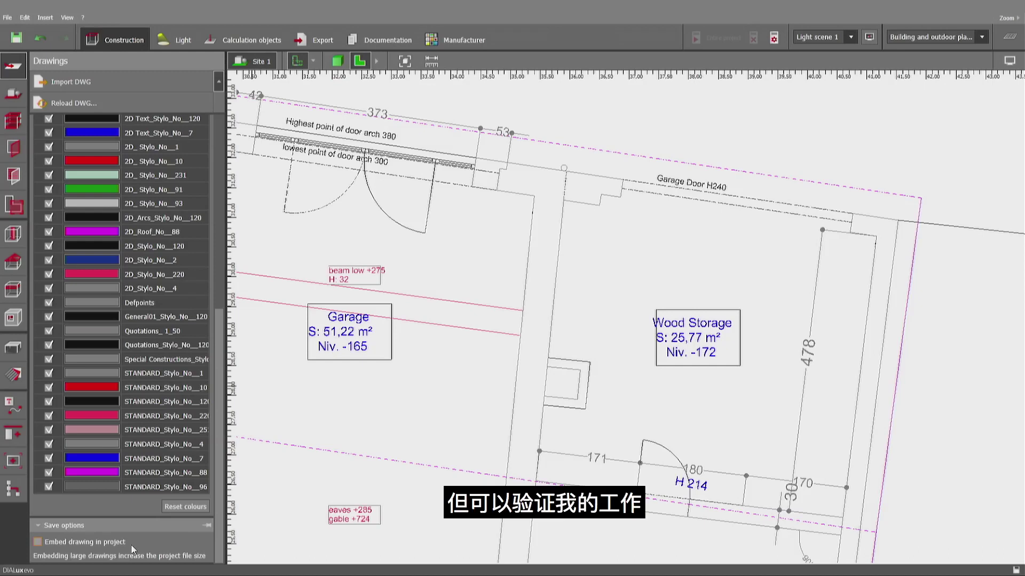
pyautogui.scroll(-1, 662, 307)
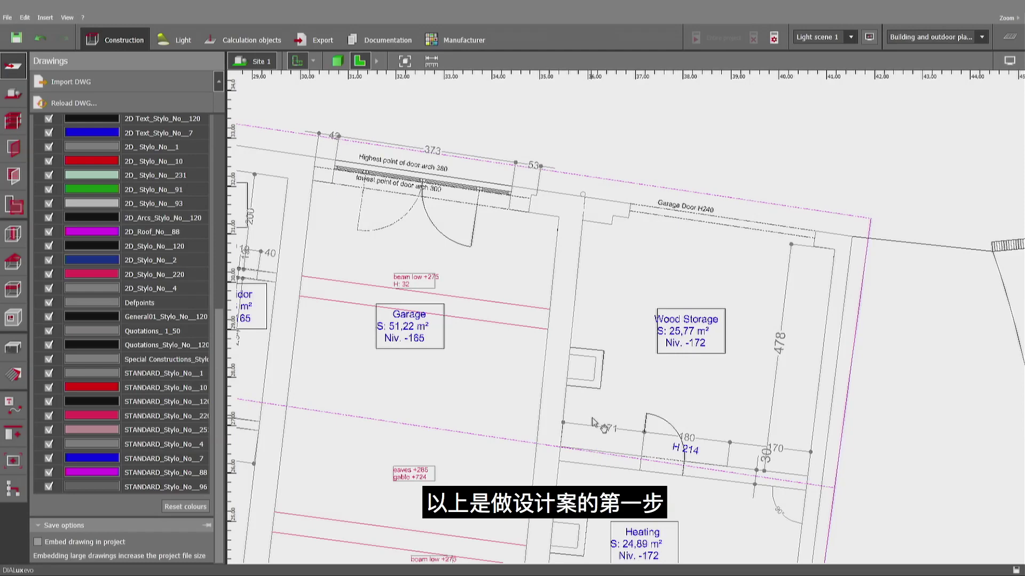
pyautogui.moveTo(591, 418); pyautogui.dragTo(674, 360, button='middle')
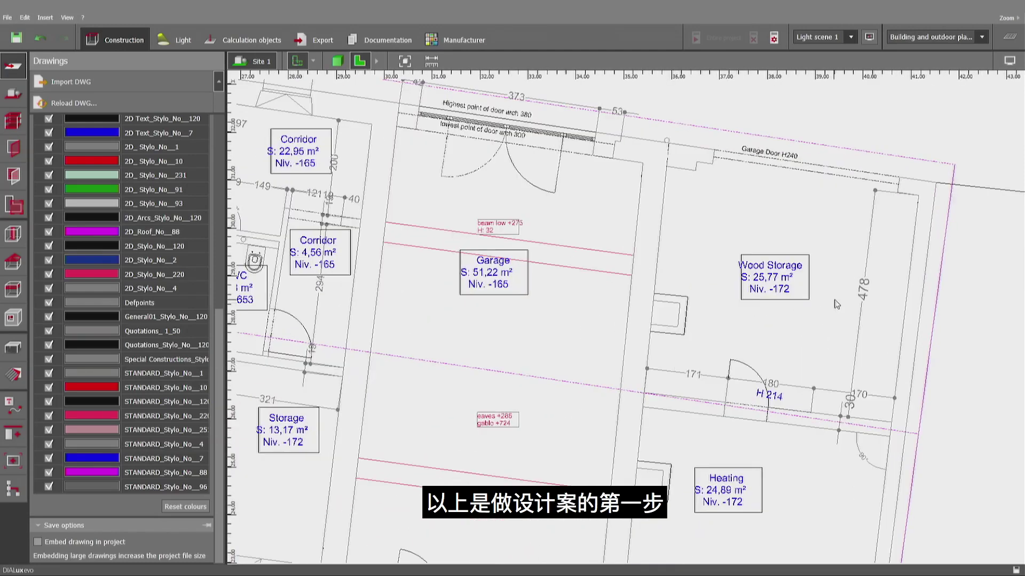
pyautogui.scroll(-5, 836, 302)
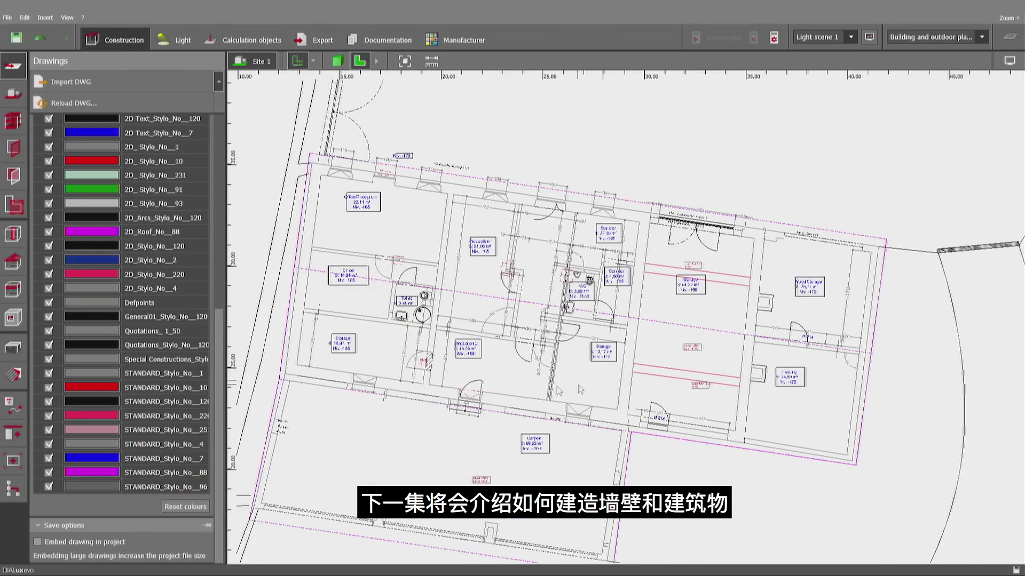
pyautogui.moveTo(516, 369); pyautogui.dragTo(573, 396, button='middle')
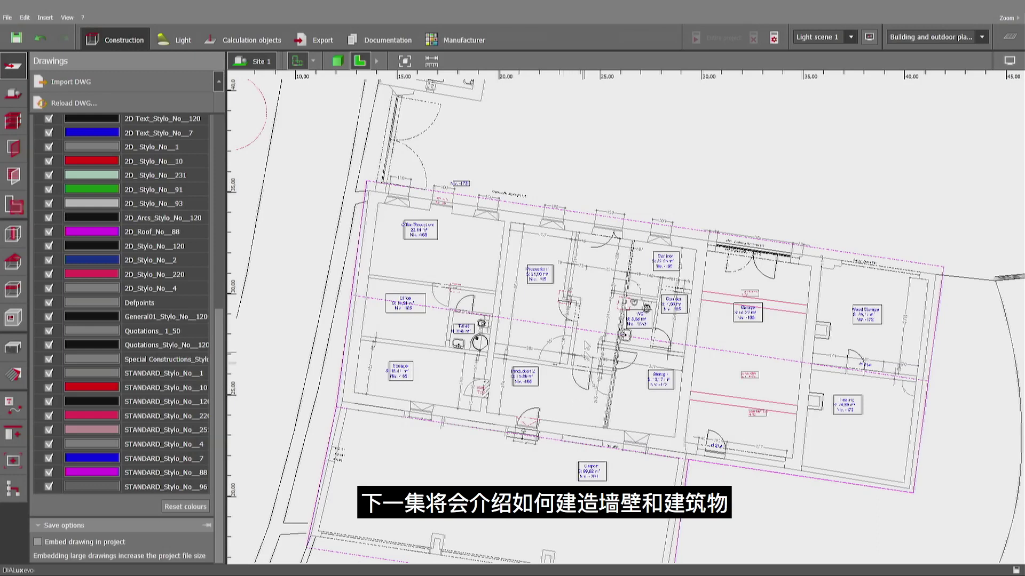